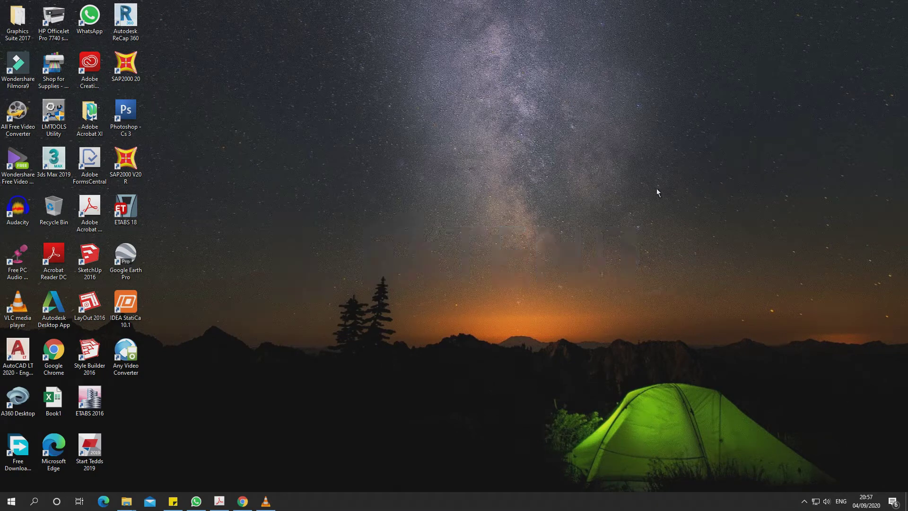
- Launch SAP2000 V20 from its desktop shortcut
{"action": "double_click", "coordinate": [125, 161]}
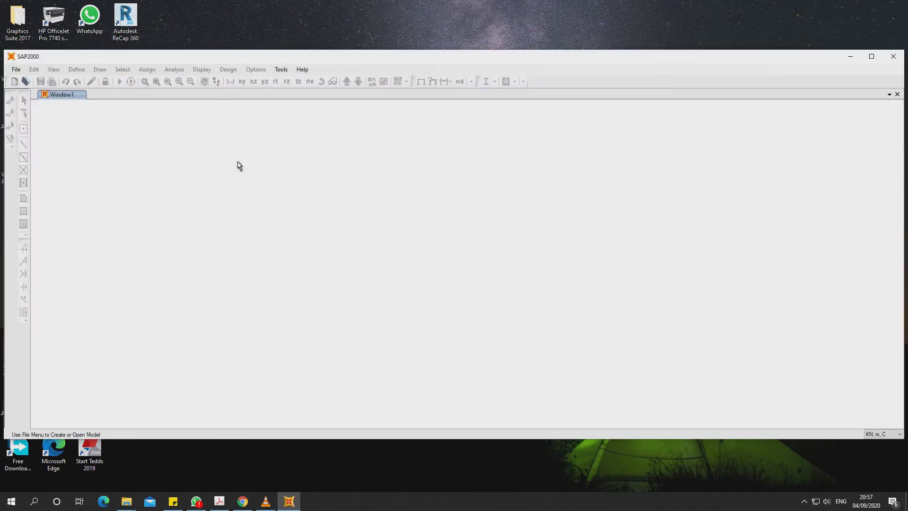
- Create a maximized Grid Only model with default 4×4×5 quick grid lines, keeping only the X-Y plan
{"action": "left_click", "coordinate": [872, 56]}
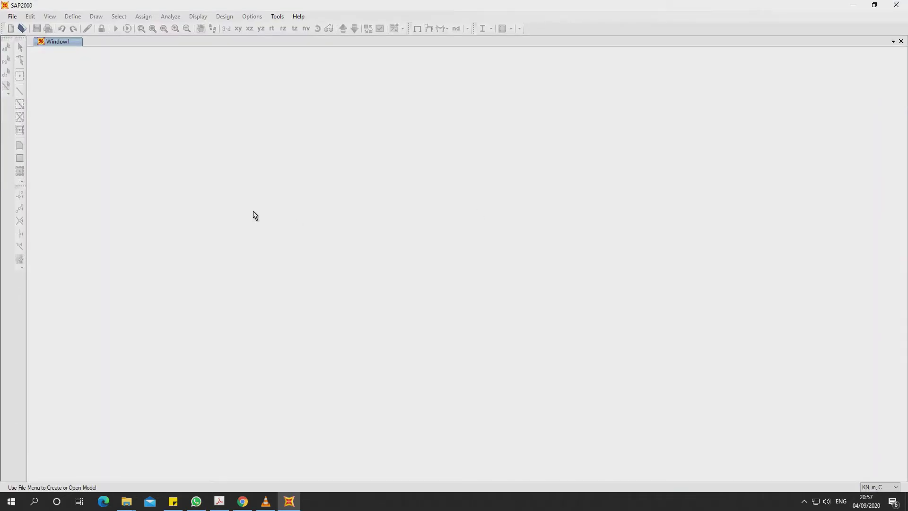
{"action": "left_click", "coordinate": [12, 16]}
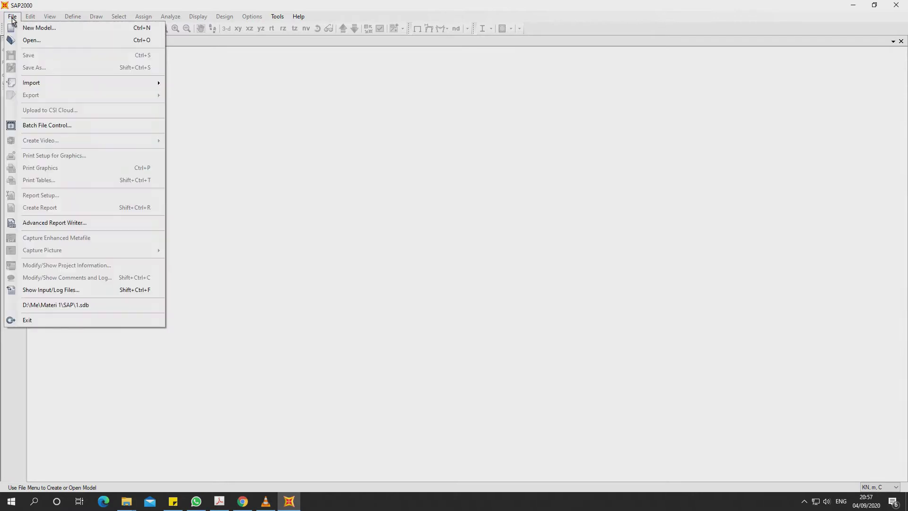
{"action": "left_click", "coordinate": [22, 28]}
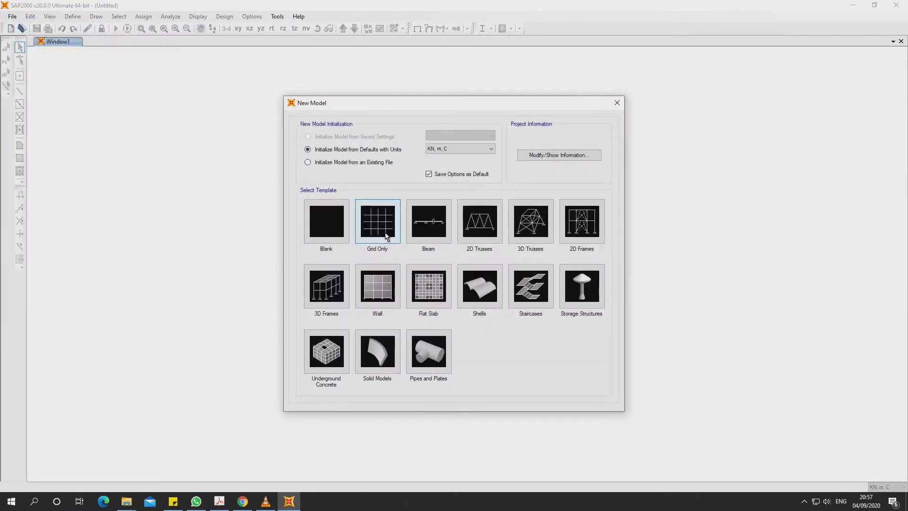
{"action": "left_click", "coordinate": [382, 232]}
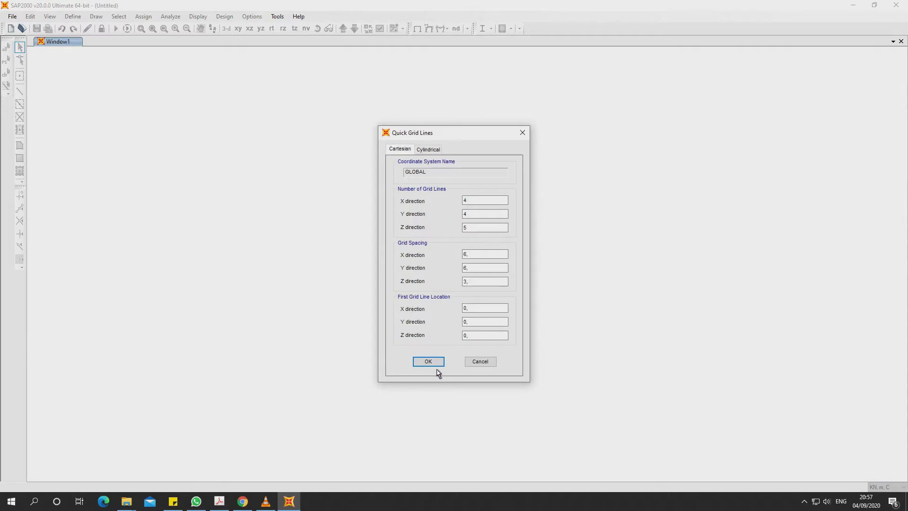
{"action": "left_click", "coordinate": [428, 362]}
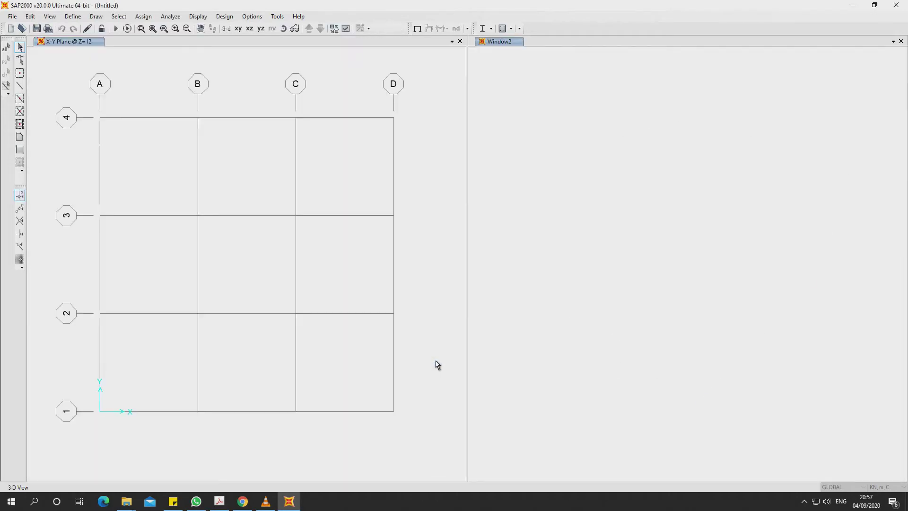
{"action": "left_click", "coordinate": [901, 42]}
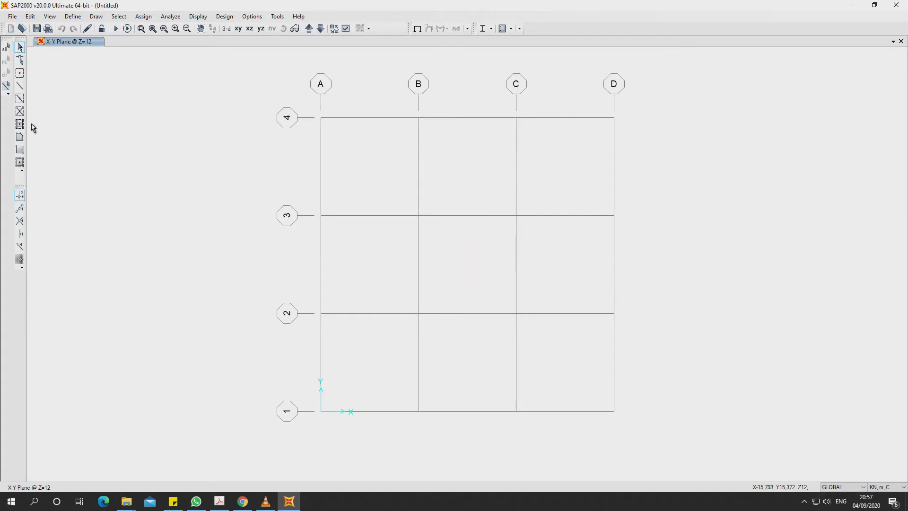
- Draw frames from A-1 to A-4 along grid A and from A-1 to D-1 along grid 1
{"action": "left_click", "coordinate": [19, 86]}
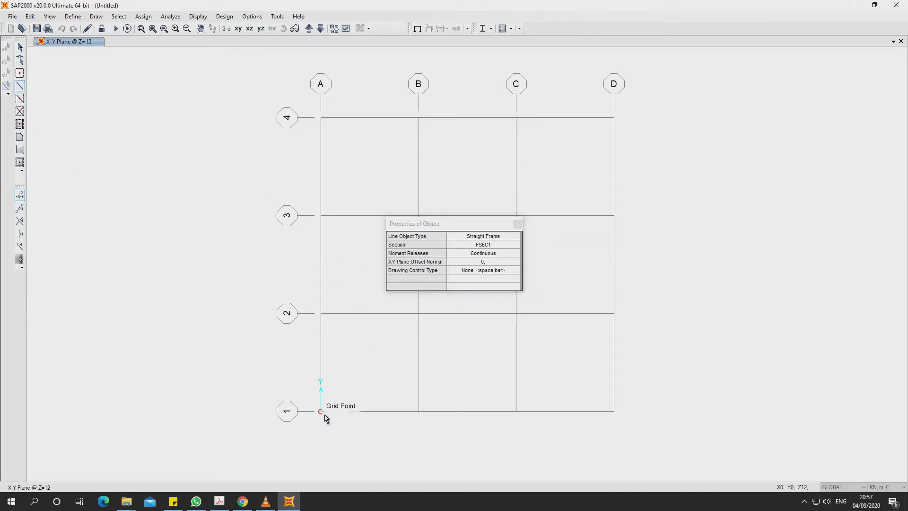
{"action": "left_click", "coordinate": [325, 416]}
{"action": "left_click", "coordinate": [321, 118]}
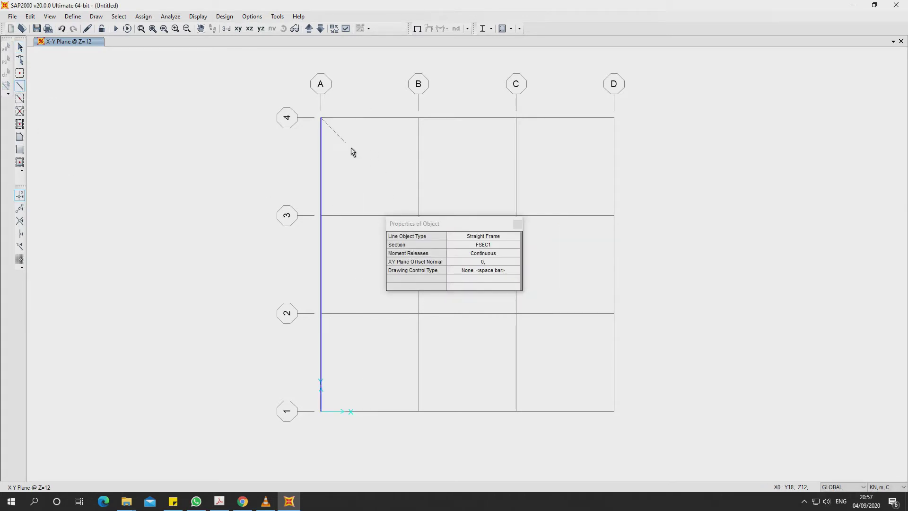
{"action": "left_click", "coordinate": [323, 413]}
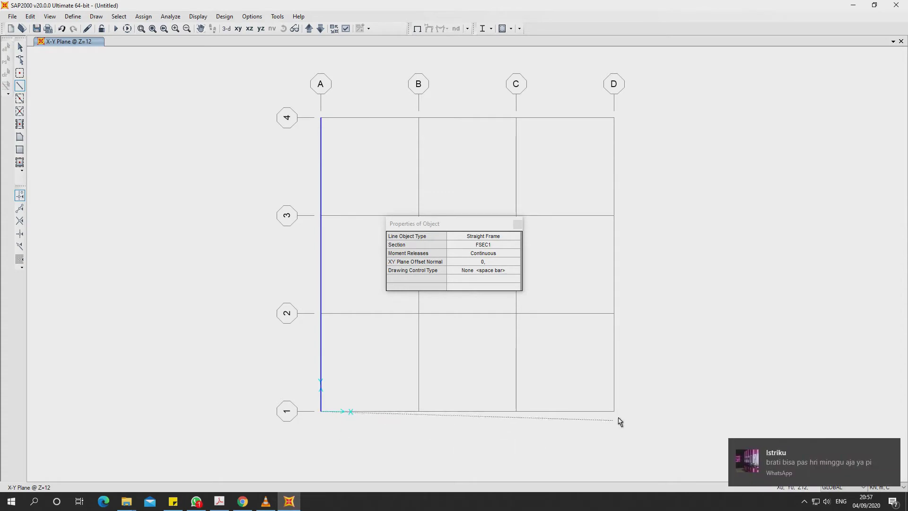
{"action": "left_click", "coordinate": [615, 411]}
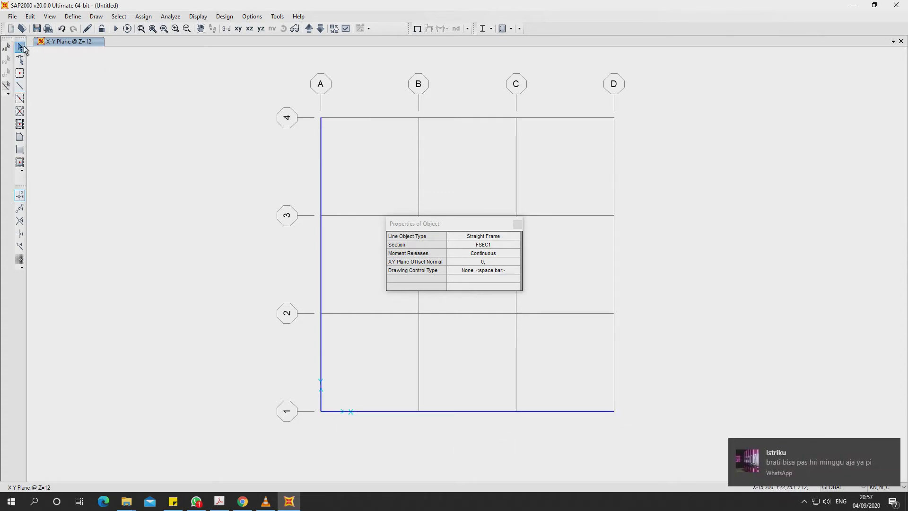
- Select the frame on grid line A
{"action": "left_click", "coordinate": [21, 48]}
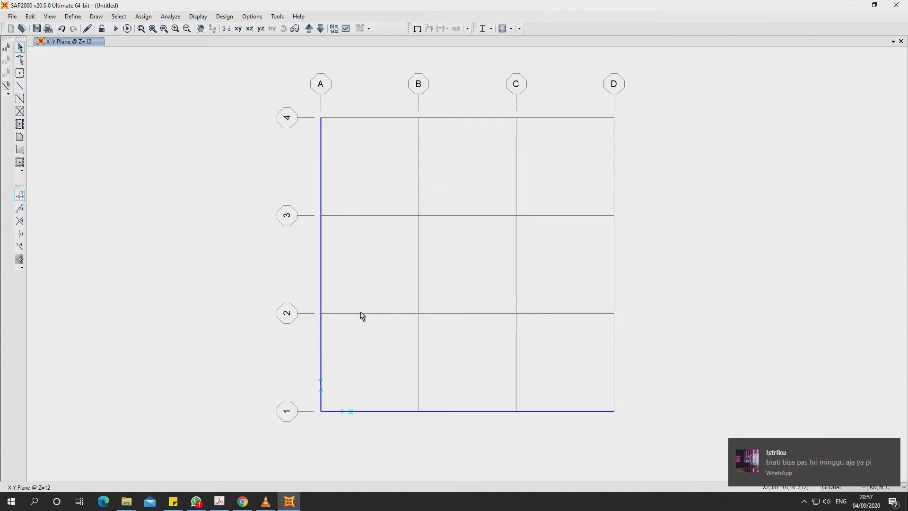
{"action": "left_click", "coordinate": [322, 154]}
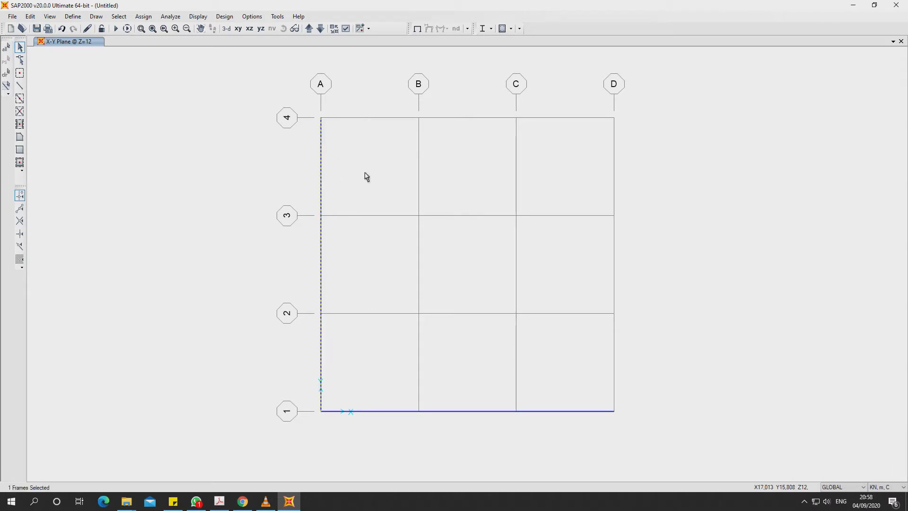
{"action": "key", "text": "ctrl+q"}
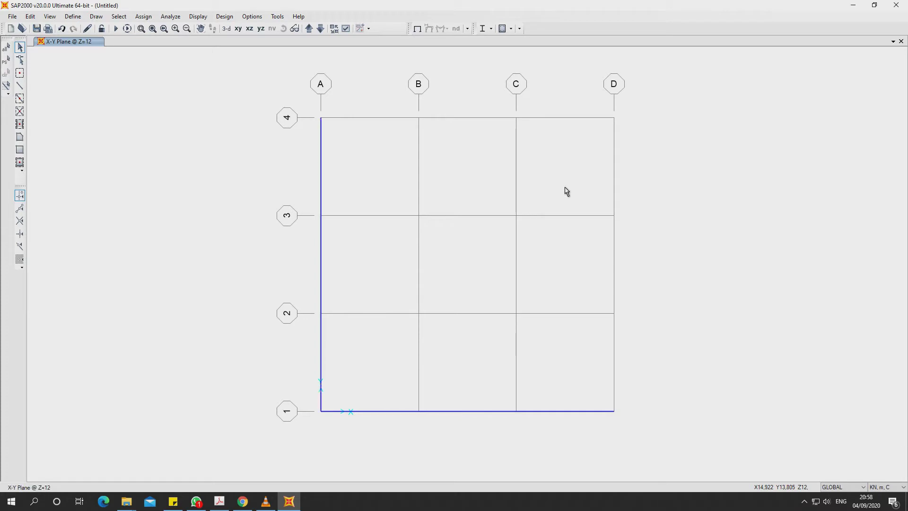
{"action": "left_click", "coordinate": [321, 237]}
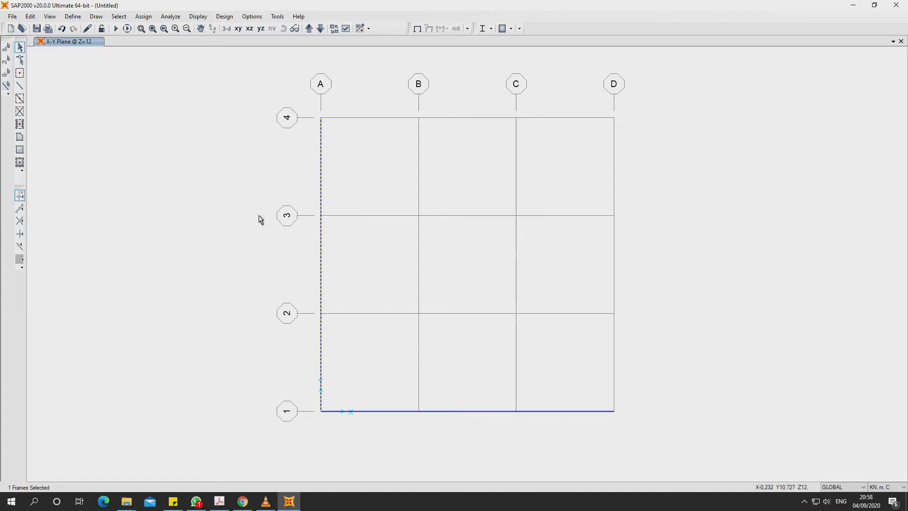
- Move the grid A frame by Delta X = 5, then select the grid line 1 frame
{"action": "left_click", "coordinate": [29, 17]}
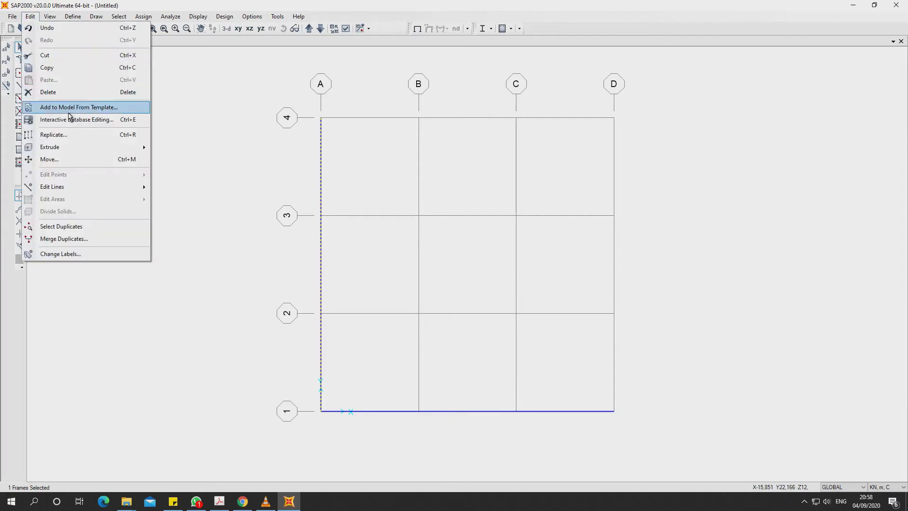
{"action": "left_click", "coordinate": [73, 164]}
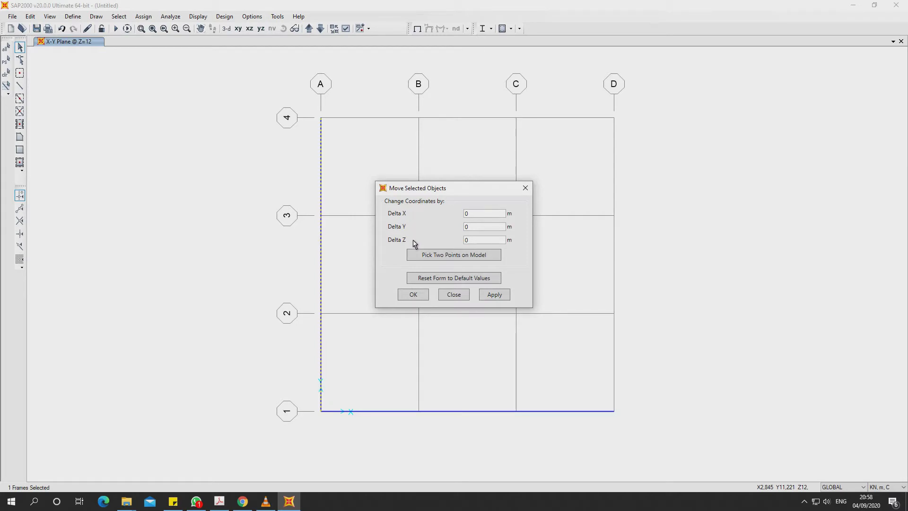
{"action": "left_click_drag", "start_coordinate": [422, 193], "coordinate": [628, 203]}
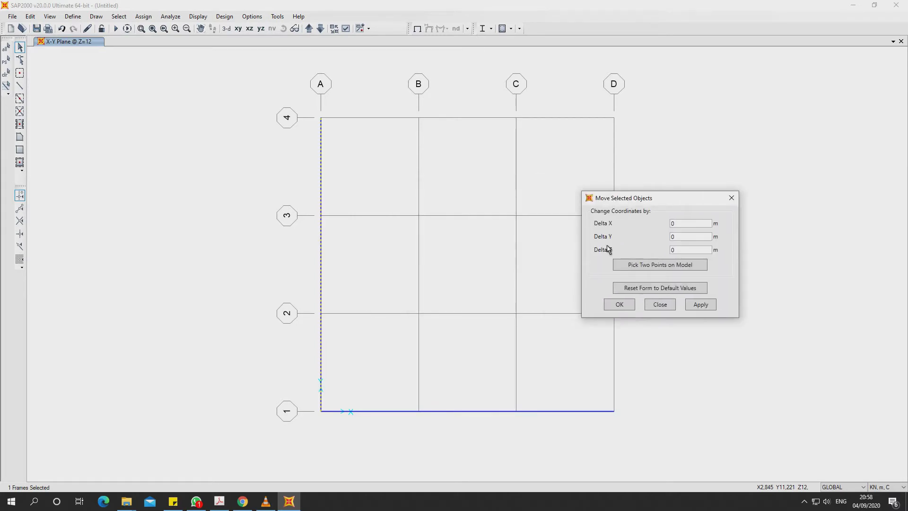
{"action": "left_click_drag", "start_coordinate": [687, 225], "coordinate": [670, 229]}
{"action": "left_click", "coordinate": [702, 306]}
{"action": "left_click", "coordinate": [627, 306]}
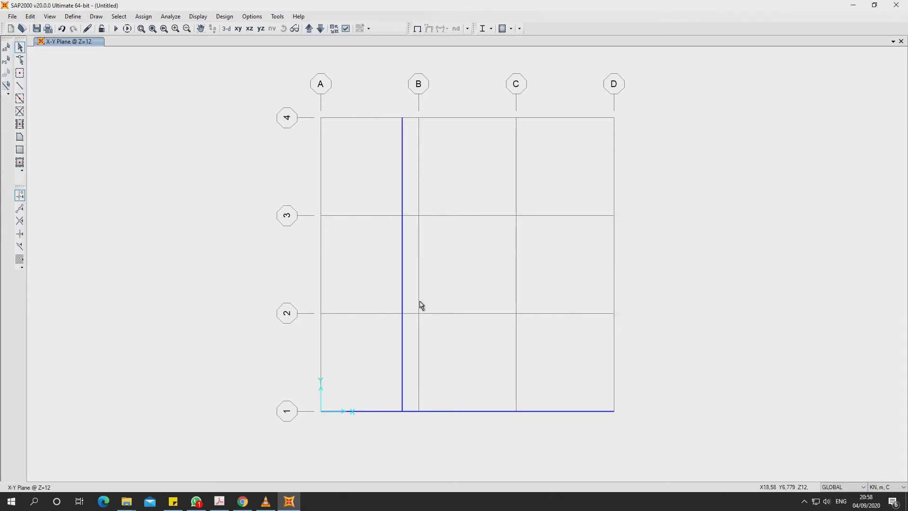
{"action": "left_click", "coordinate": [450, 412]}
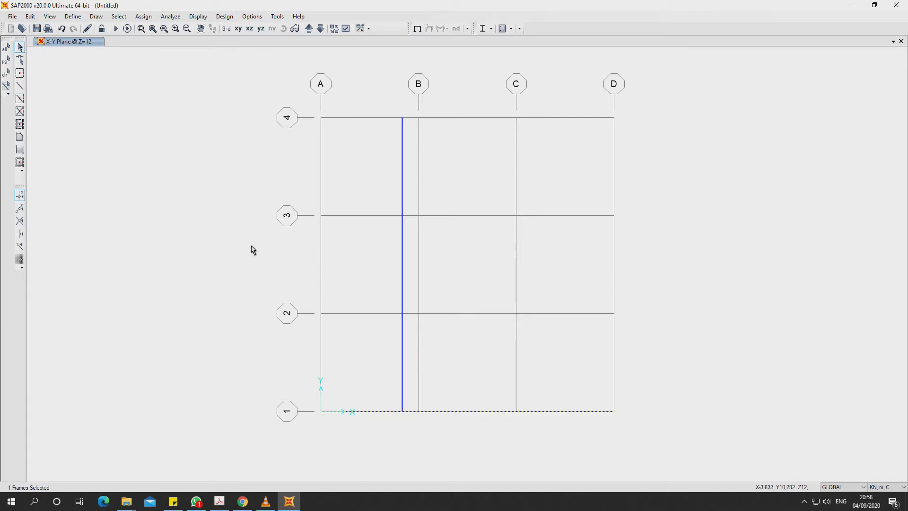
- Move the grid line 1 frame with Delta X = 0 and Delta Y = 8
{"action": "left_click", "coordinate": [30, 16]}
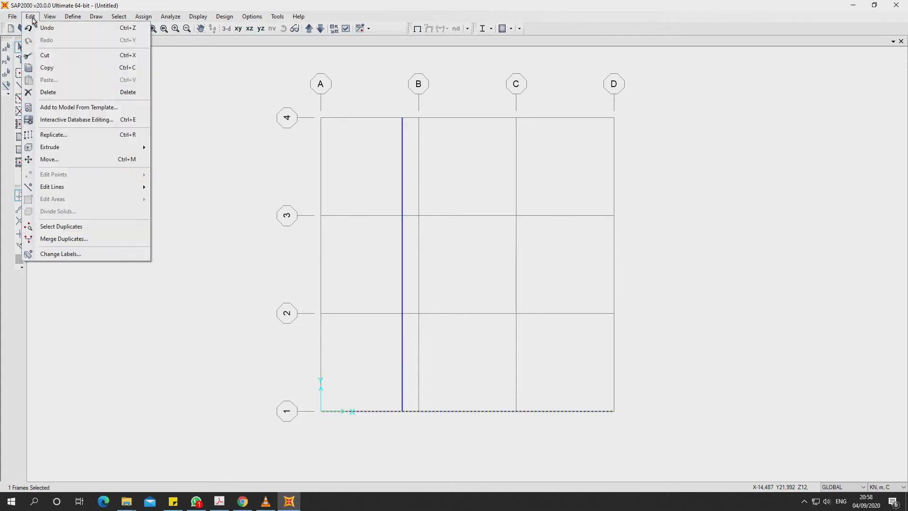
{"action": "mouse_move", "coordinate": [53, 186]}
{"action": "left_click", "coordinate": [79, 160]}
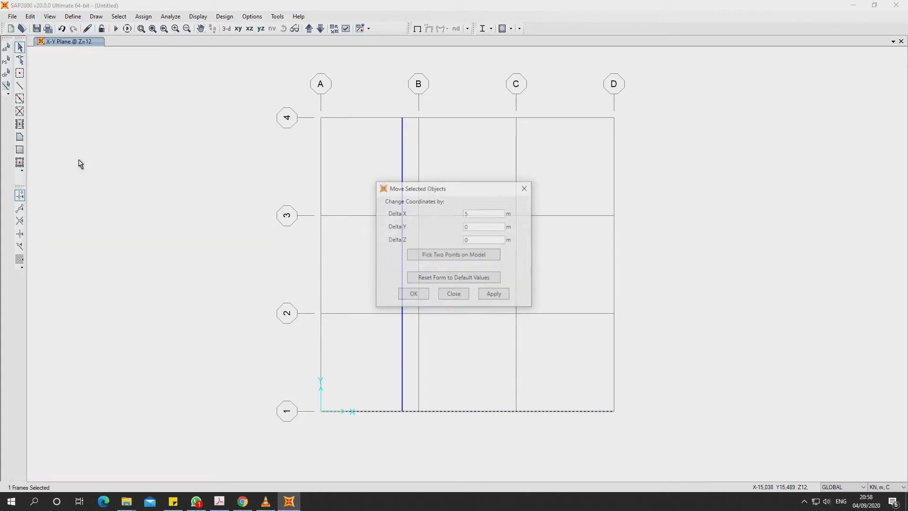
{"action": "left_click", "coordinate": [470, 214]}
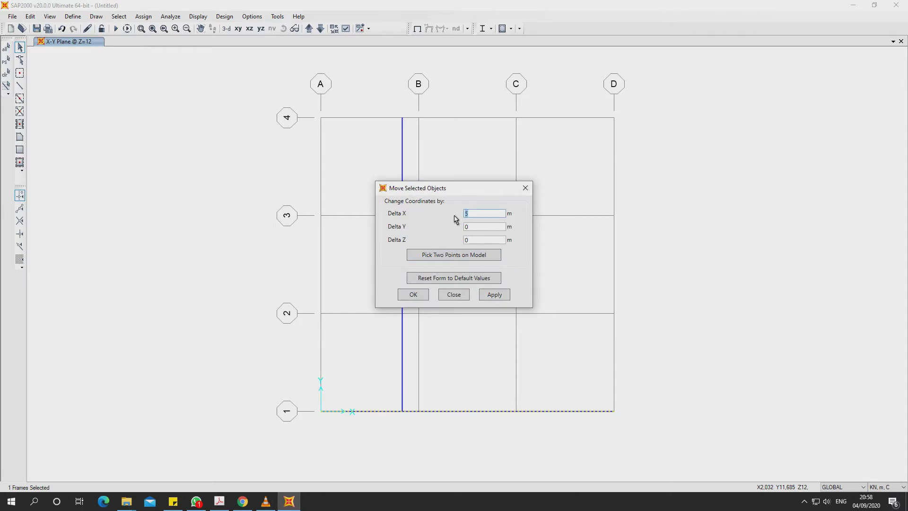
{"action": "type", "text": "0"}
{"action": "left_click", "coordinate": [463, 227]}
{"action": "type", "text": "8"}
{"action": "left_click", "coordinate": [494, 295]}
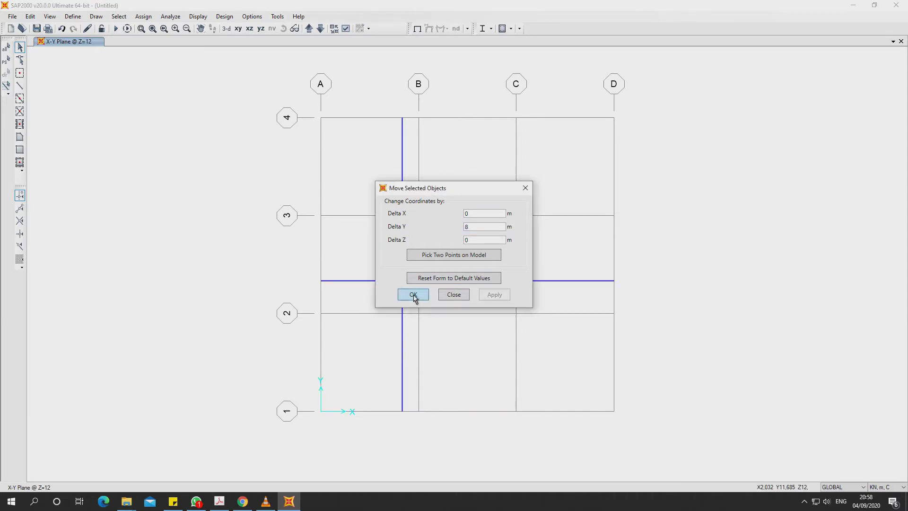
{"action": "left_click", "coordinate": [413, 295]}
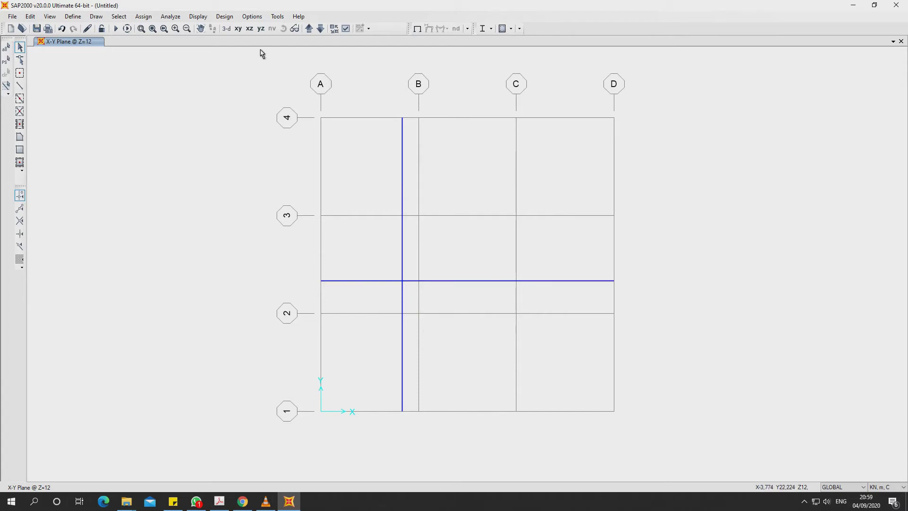
- In the X-Z elevation at Y=18, draw and select a frame between the bottom-left and bottom-right joints
{"action": "left_click", "coordinate": [249, 28]}
{"action": "left_click", "coordinate": [20, 85]}
{"action": "left_click", "coordinate": [286, 393]}
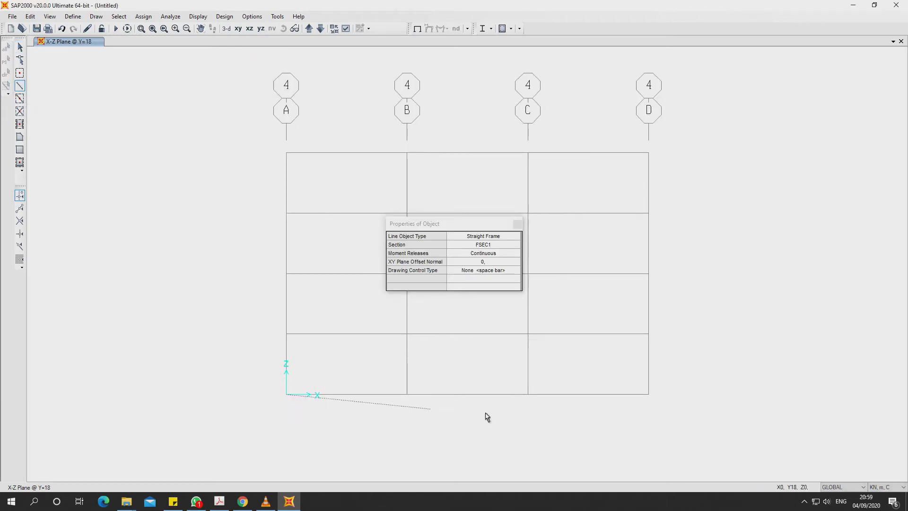
{"action": "left_click", "coordinate": [648, 394]}
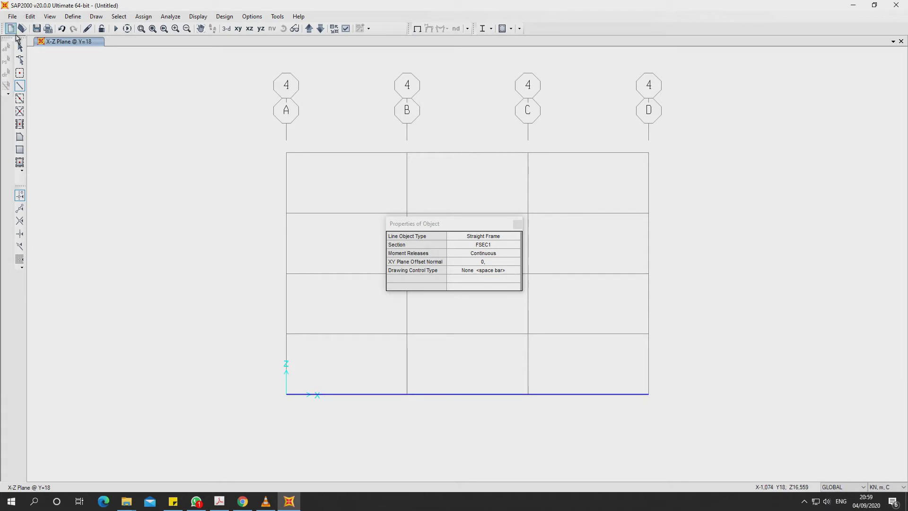
{"action": "left_click", "coordinate": [20, 47]}
{"action": "left_click", "coordinate": [453, 395]}
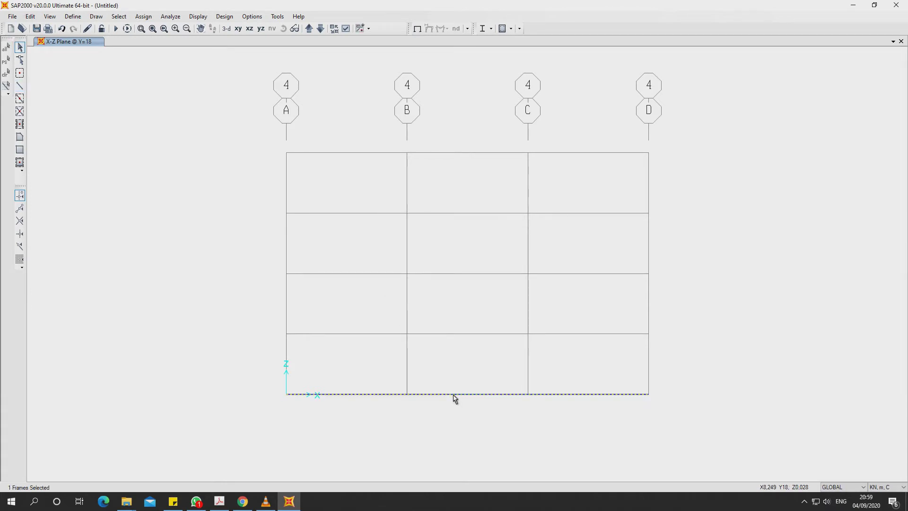
- Move the new frame 10 m vertically and return to the X-Y plan at Z=12
{"action": "left_click", "coordinate": [31, 17]}
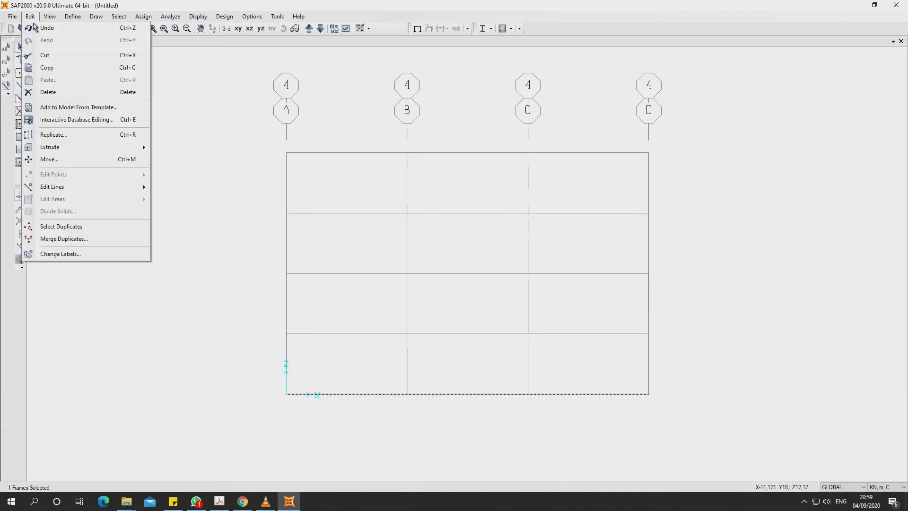
{"action": "left_click", "coordinate": [78, 156]}
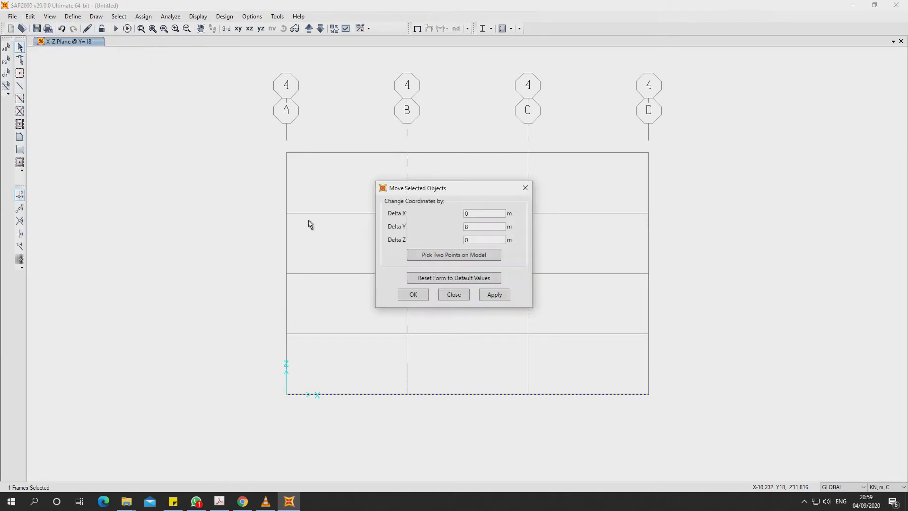
{"action": "double_click", "coordinate": [476, 228]}
{"action": "key", "text": "Tab"}
{"action": "left_click", "coordinate": [485, 292]}
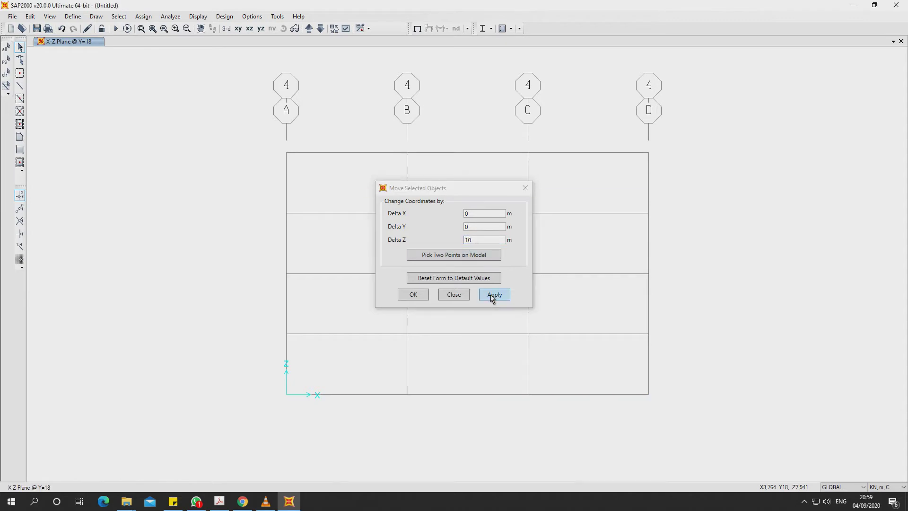
{"action": "left_click", "coordinate": [413, 296]}
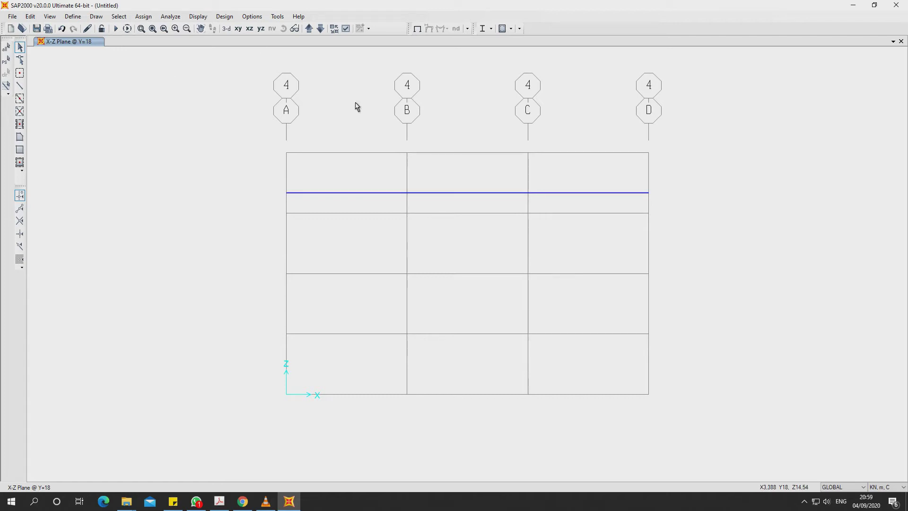
{"action": "left_click", "coordinate": [238, 29]}
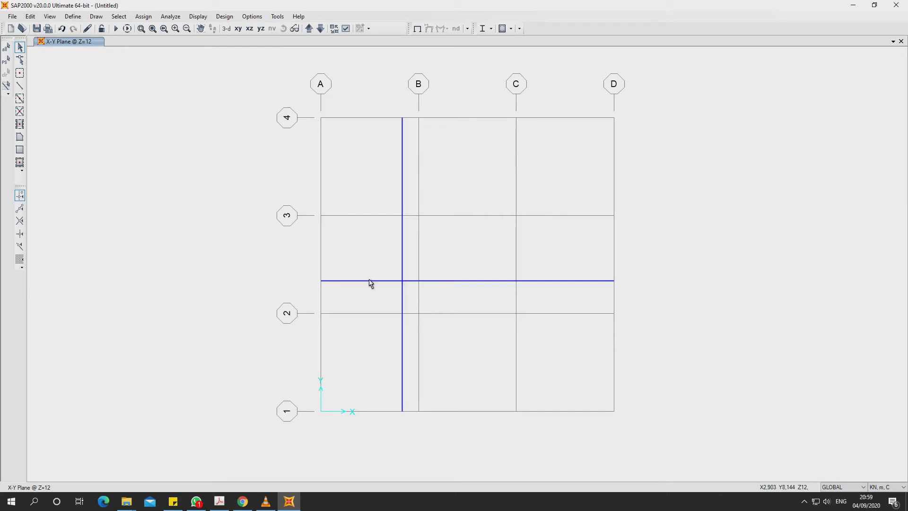
- Select the grid B vertical frame, its top joint and the horizontal frame, then apply Trim Frames
{"action": "left_click", "coordinate": [384, 282]}
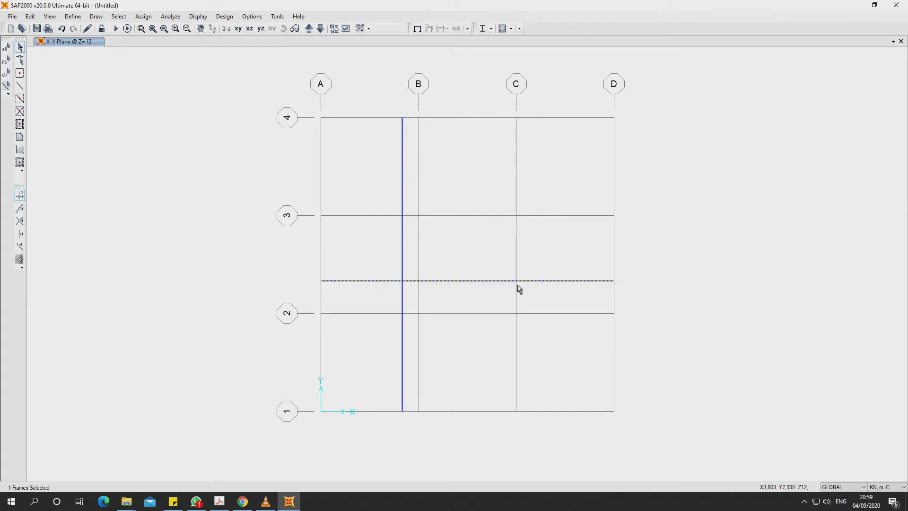
{"action": "left_click", "coordinate": [484, 282]}
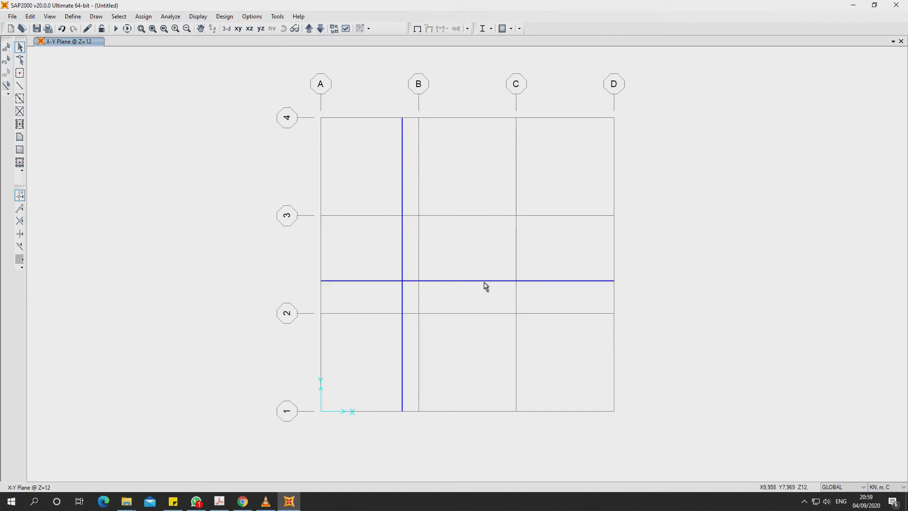
{"action": "left_click", "coordinate": [403, 186]}
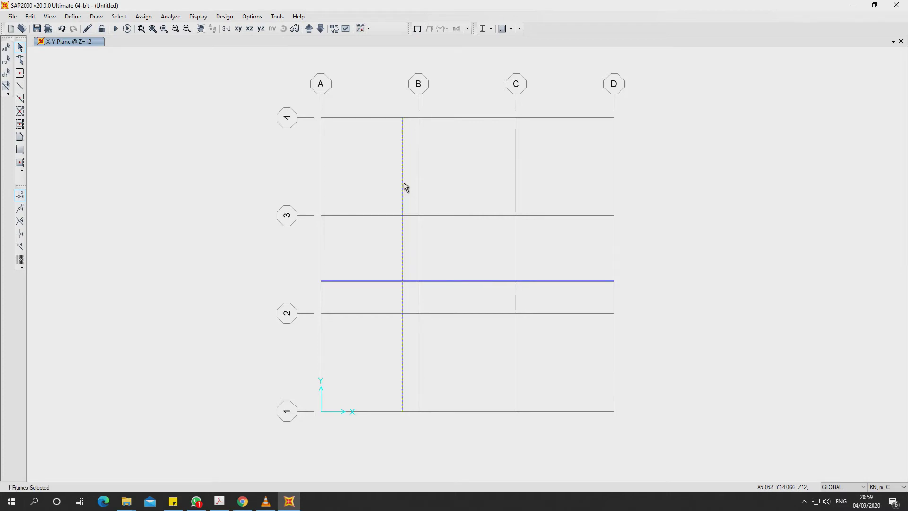
{"action": "left_click", "coordinate": [400, 118]}
{"action": "left_click", "coordinate": [453, 286]}
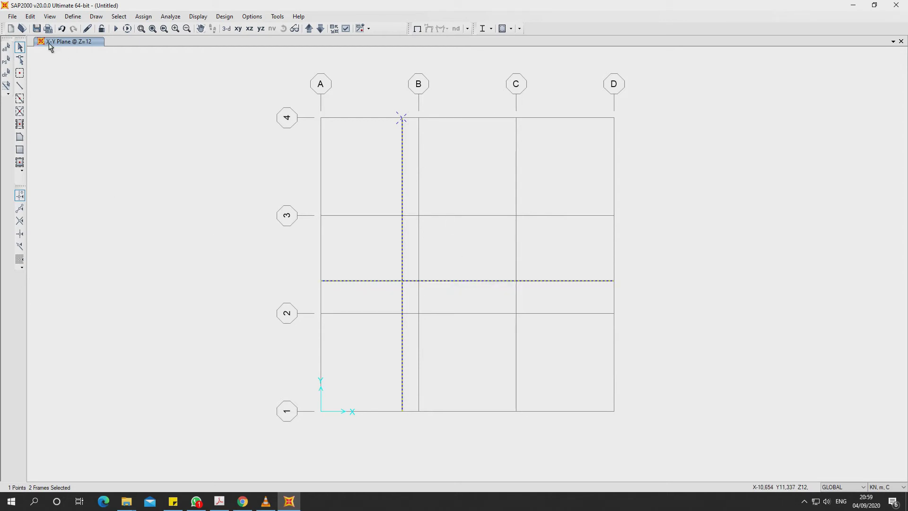
{"action": "left_click", "coordinate": [30, 18]}
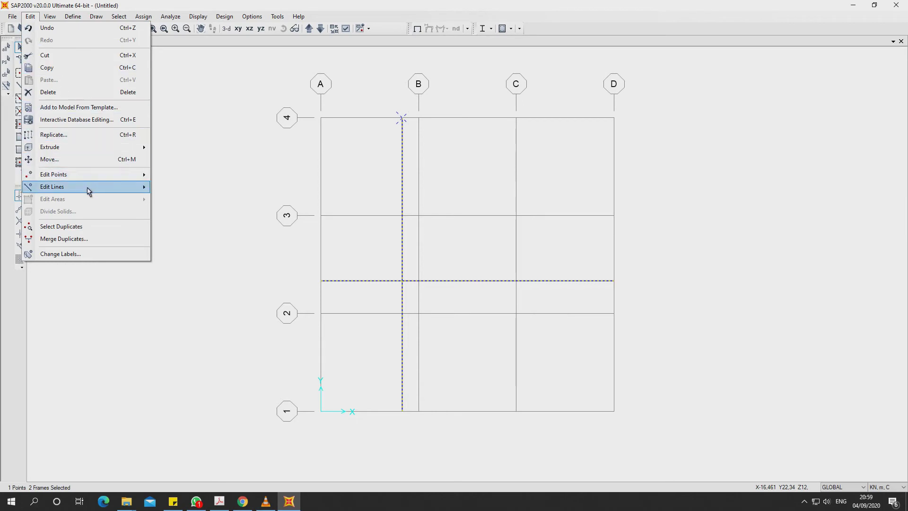
{"action": "mouse_move", "coordinate": [52, 187]}
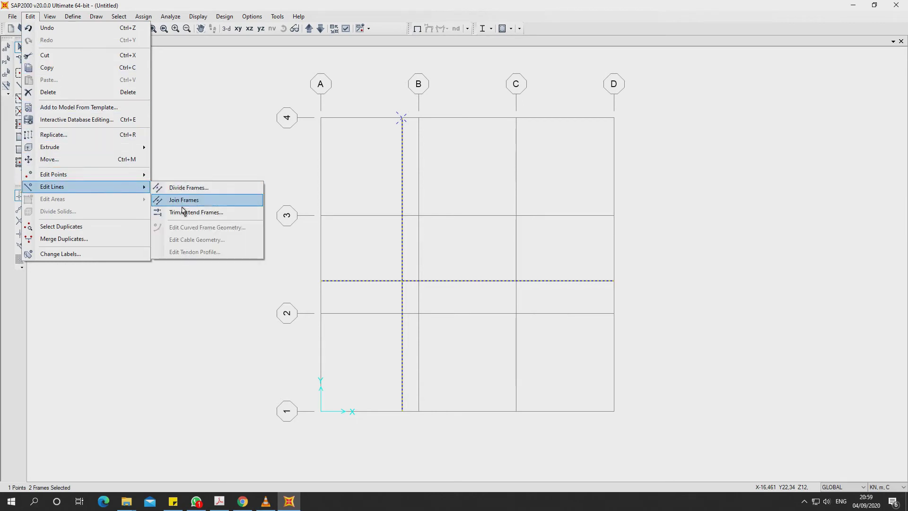
{"action": "left_click", "coordinate": [187, 218]}
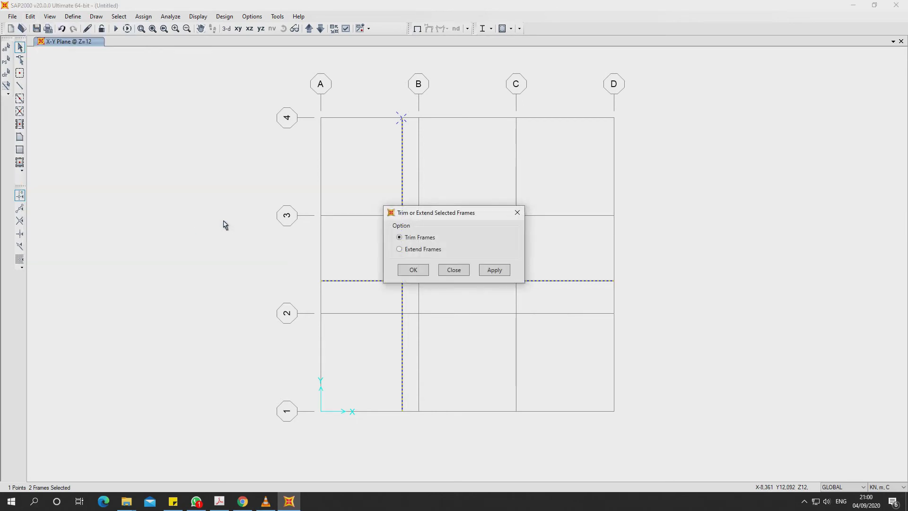
{"action": "left_click", "coordinate": [494, 270]}
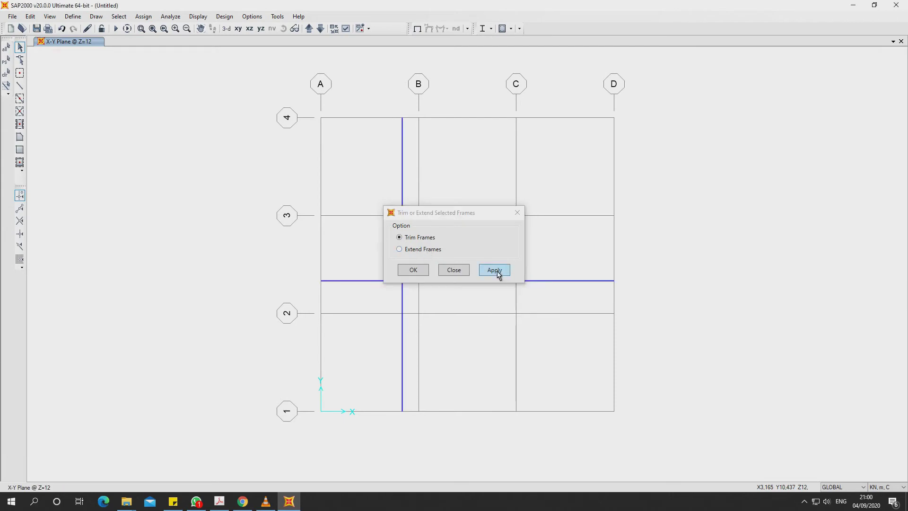
{"action": "left_click", "coordinate": [414, 270]}
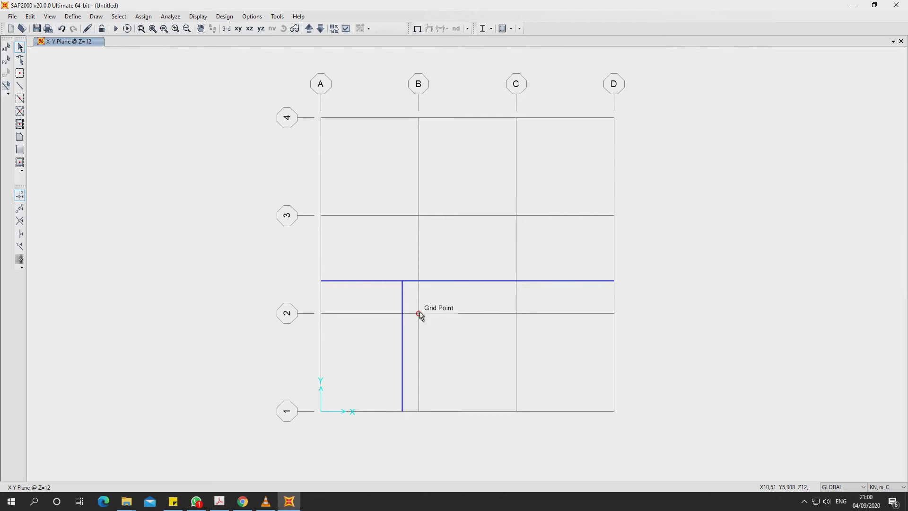
- Draw a frame along grid 2 from A2 to D2
{"action": "left_click", "coordinate": [21, 86]}
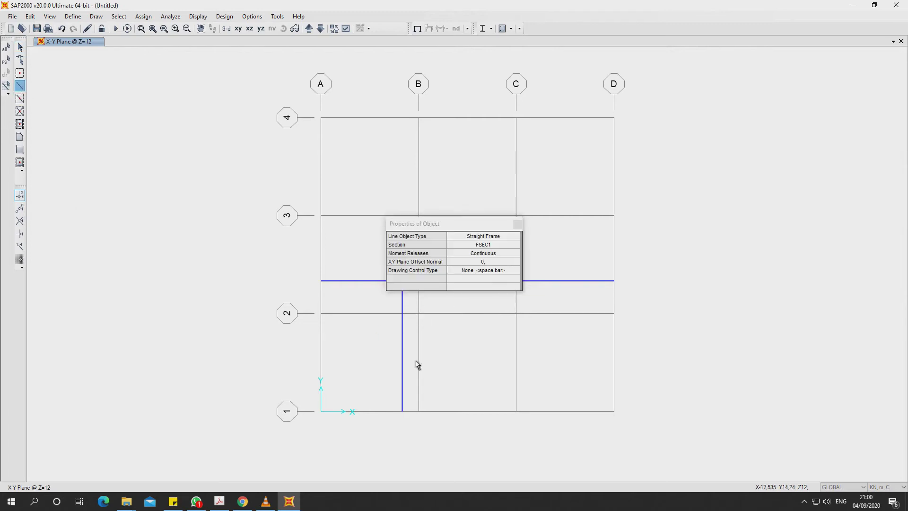
{"action": "left_click", "coordinate": [320, 313]}
{"action": "left_click", "coordinate": [614, 313]}
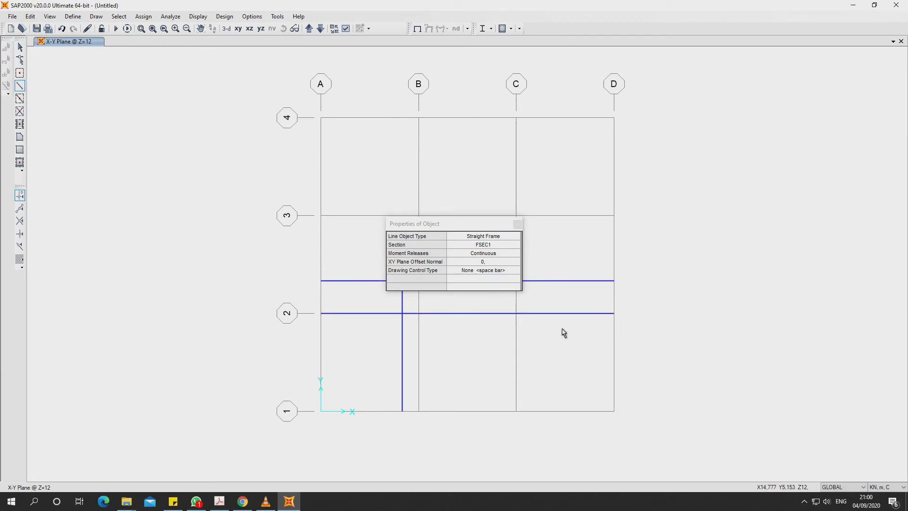
{"action": "left_click", "coordinate": [20, 47]}
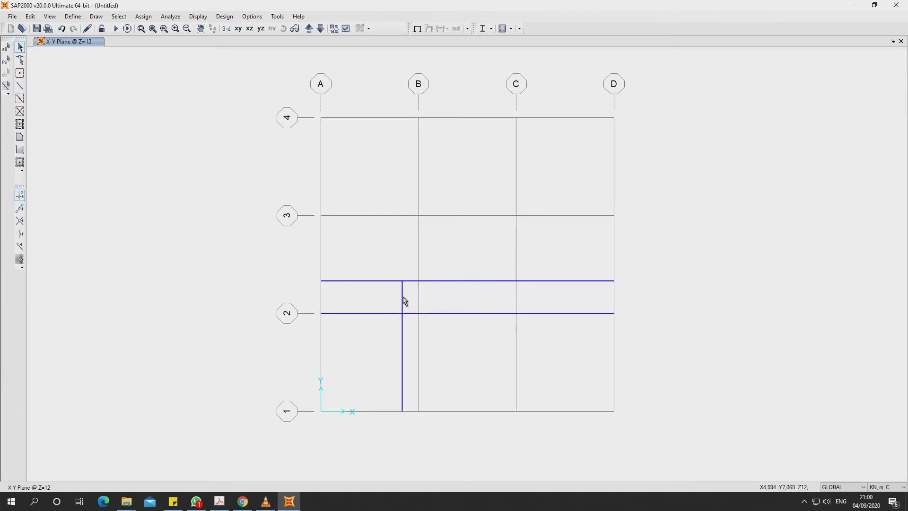
- Trim the vertical frame near grid B at the new grid 2 frame
{"action": "left_click", "coordinate": [402, 281]}
{"action": "left_click", "coordinate": [402, 297]}
{"action": "left_click", "coordinate": [431, 314]}
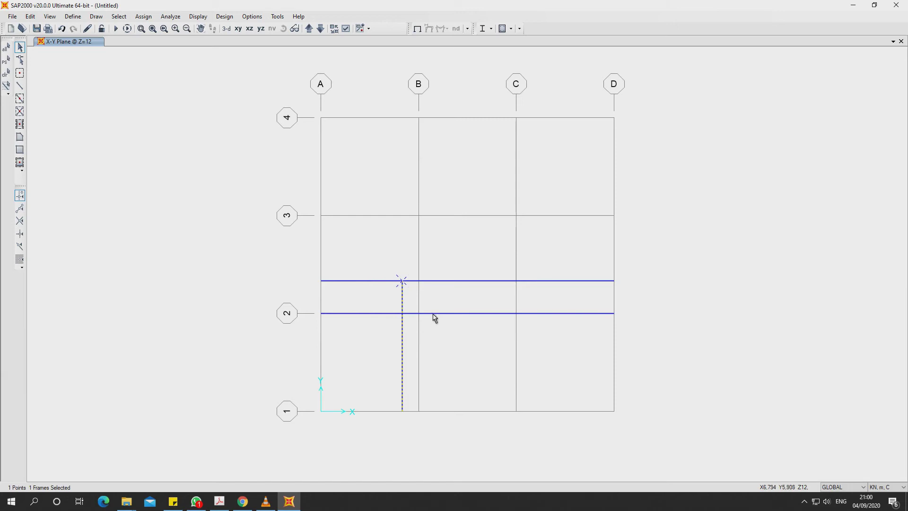
{"action": "left_click", "coordinate": [30, 16]}
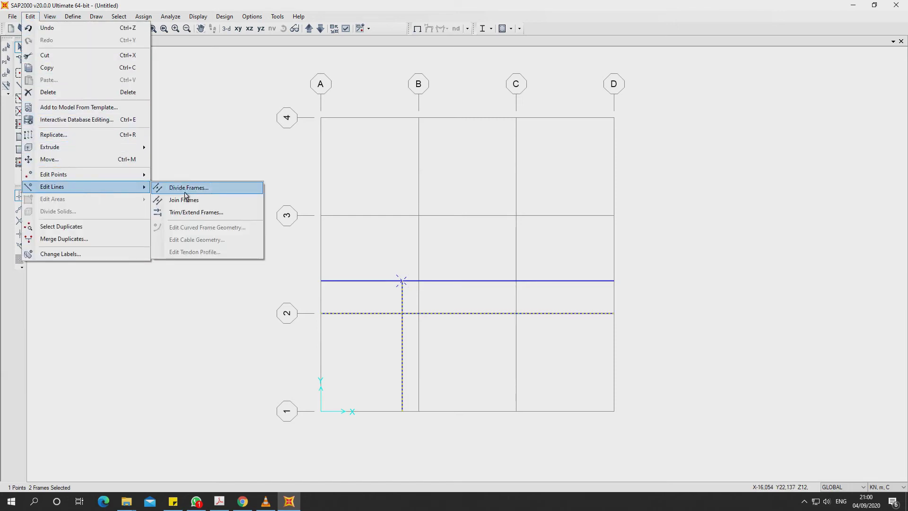
{"action": "left_click", "coordinate": [184, 211]}
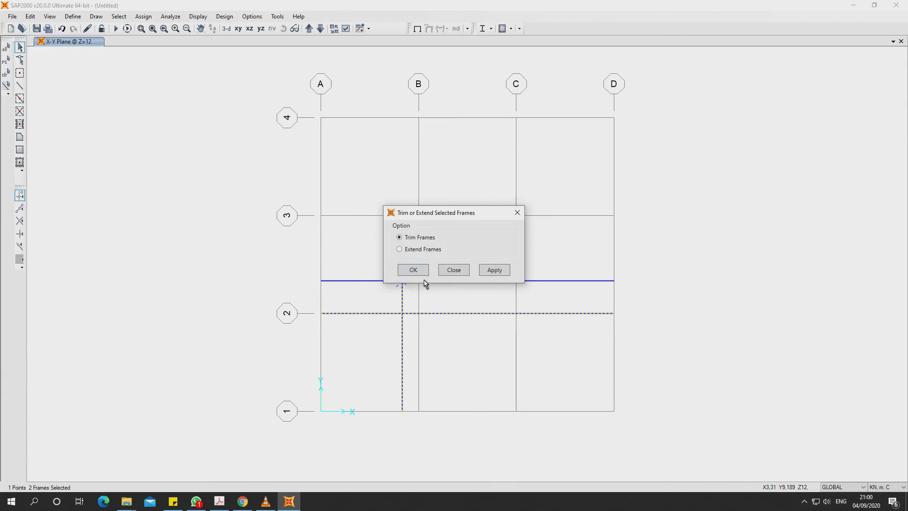
{"action": "left_click", "coordinate": [413, 270]}
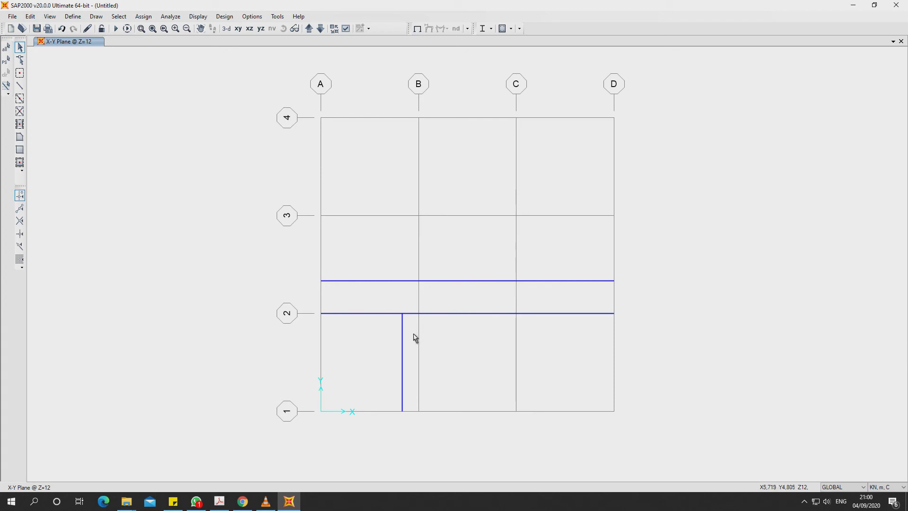
{"action": "left_click", "coordinate": [20, 86]}
- Draw a frame along grid 4 from A4 to D4
{"action": "left_click", "coordinate": [321, 118]}
{"action": "double_click", "coordinate": [617, 121]}
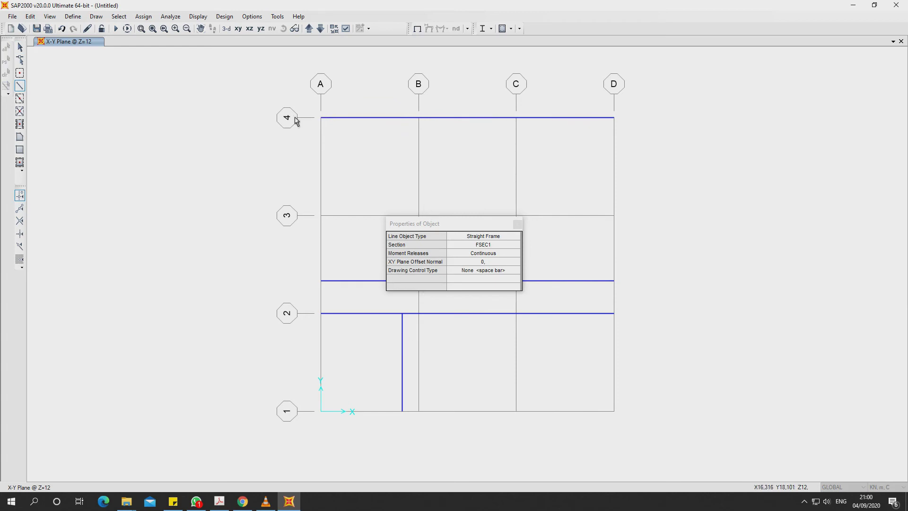
{"action": "left_click", "coordinate": [20, 47]}
- Extend the vertical frame near grid B up to the grid 4 frame using Extend Frames
{"action": "left_click_drag", "start_coordinate": [408, 337], "coordinate": [384, 365]}
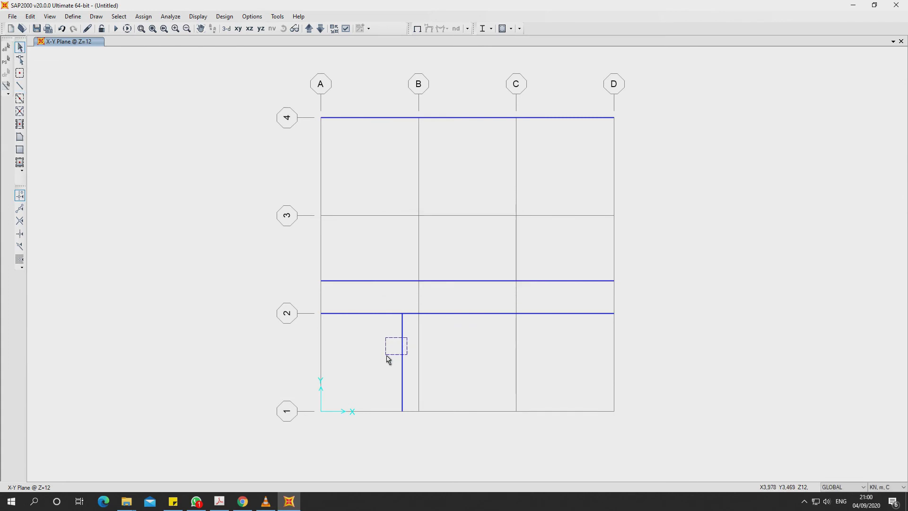
{"action": "left_click_drag", "start_coordinate": [389, 299], "coordinate": [417, 339]}
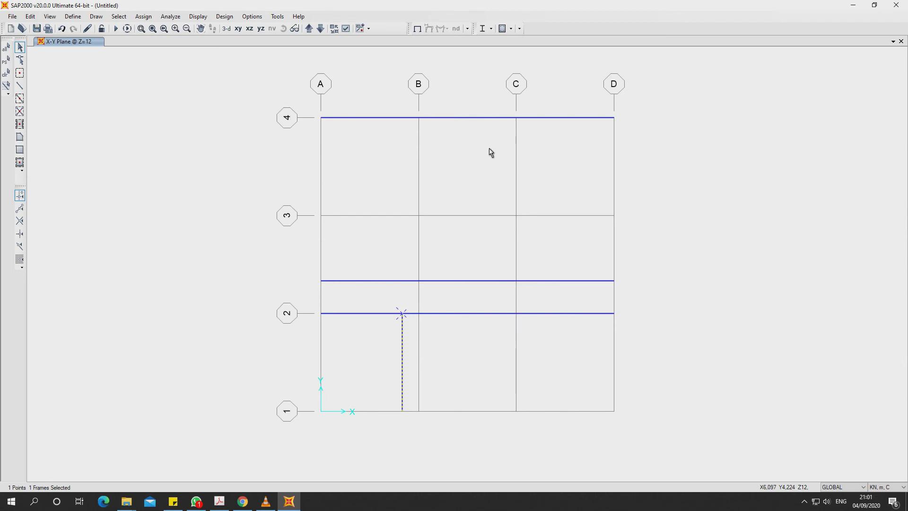
{"action": "left_click", "coordinate": [477, 118]}
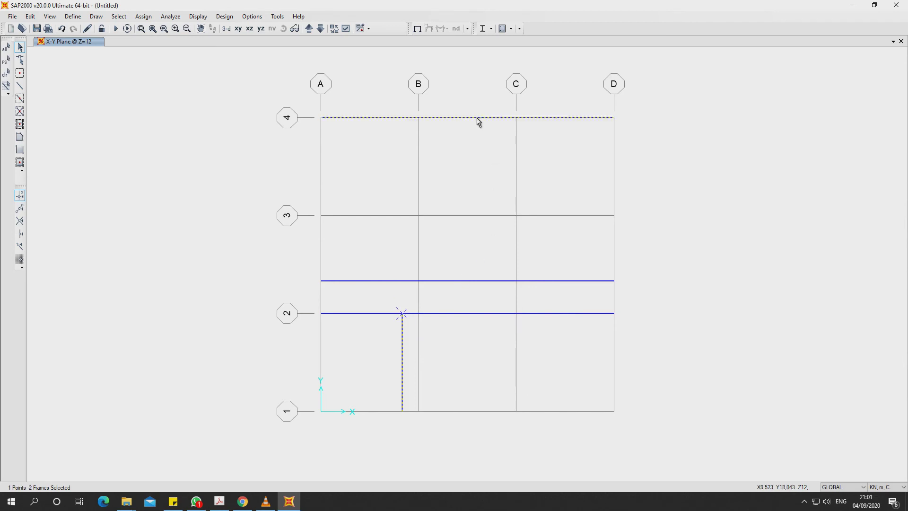
{"action": "left_click", "coordinate": [30, 17]}
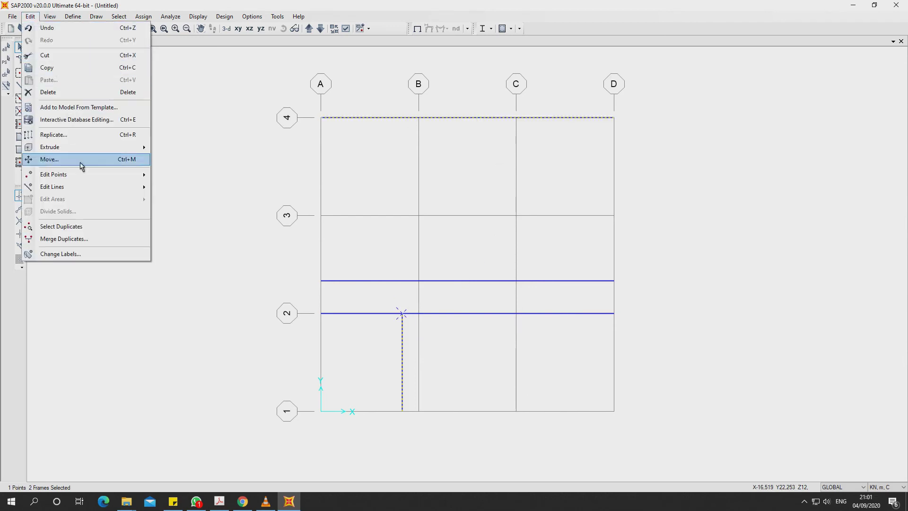
{"action": "mouse_move", "coordinate": [78, 187]}
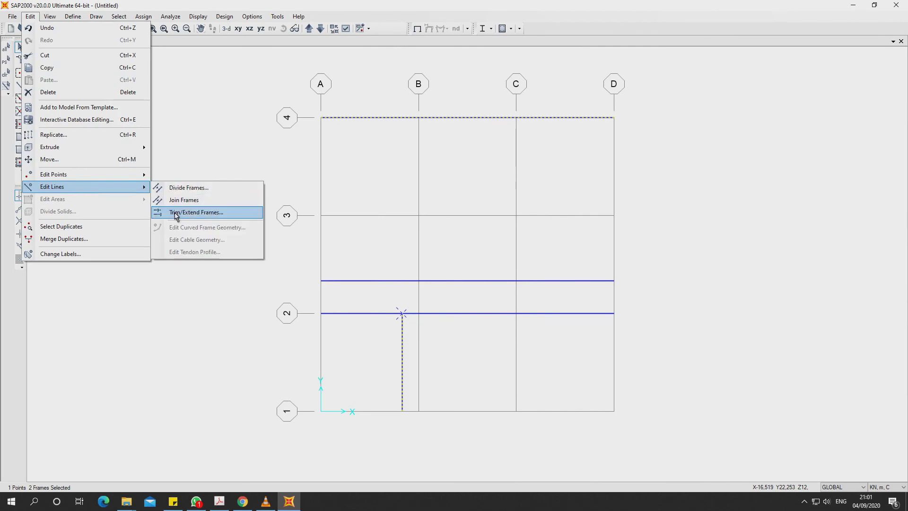
{"action": "left_click", "coordinate": [176, 213]}
{"action": "left_click", "coordinate": [417, 251]}
{"action": "left_click", "coordinate": [421, 270]}
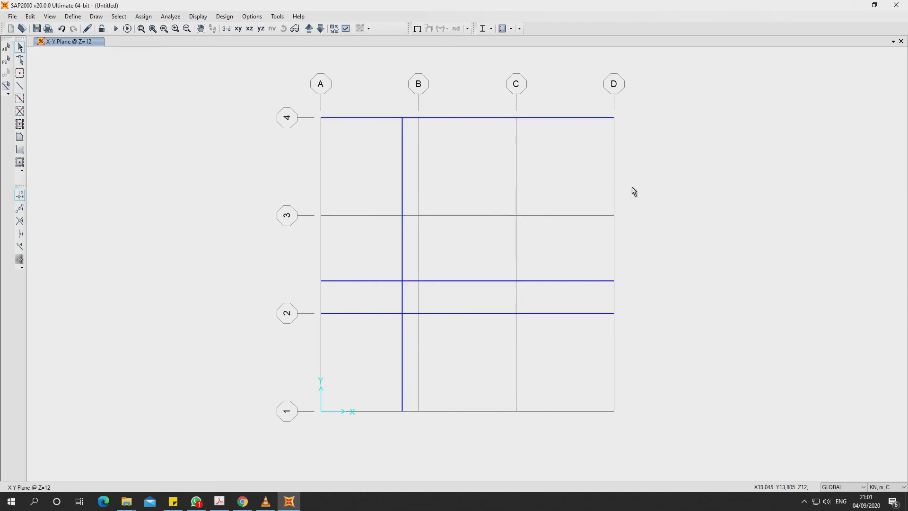
- Draw an inclined frame to the right of grid D
{"action": "left_click", "coordinate": [20, 86]}
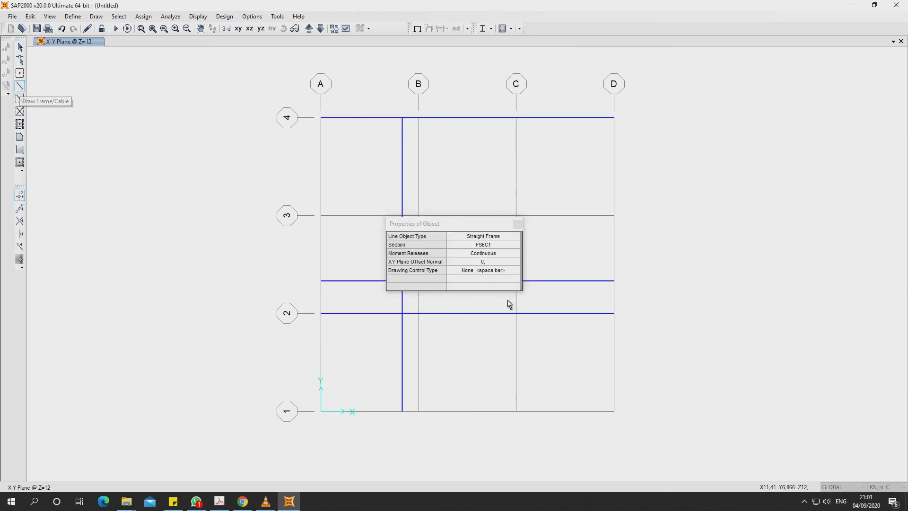
{"action": "left_click", "coordinate": [724, 216]}
{"action": "double_click", "coordinate": [760, 426]}
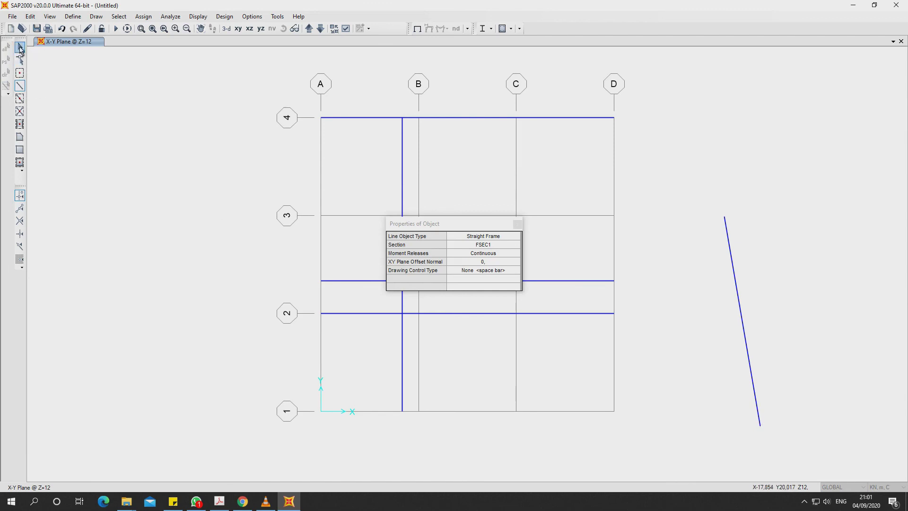
{"action": "left_click", "coordinate": [20, 47]}
- Extend the frame between grids 2 and 3 to the inclined frame, then delete the inclined frame
{"action": "left_click_drag", "start_coordinate": [602, 265], "coordinate": [585, 296]}
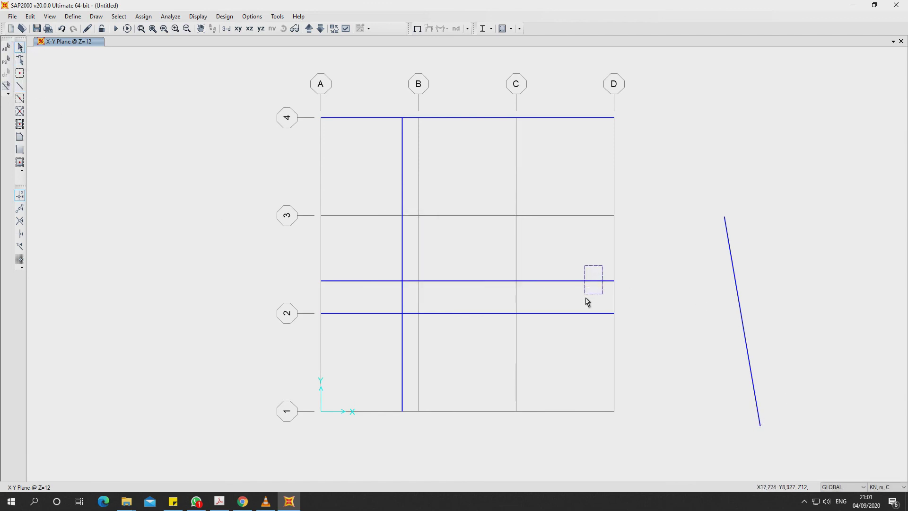
{"action": "left_click_drag", "start_coordinate": [598, 258], "coordinate": [639, 294]}
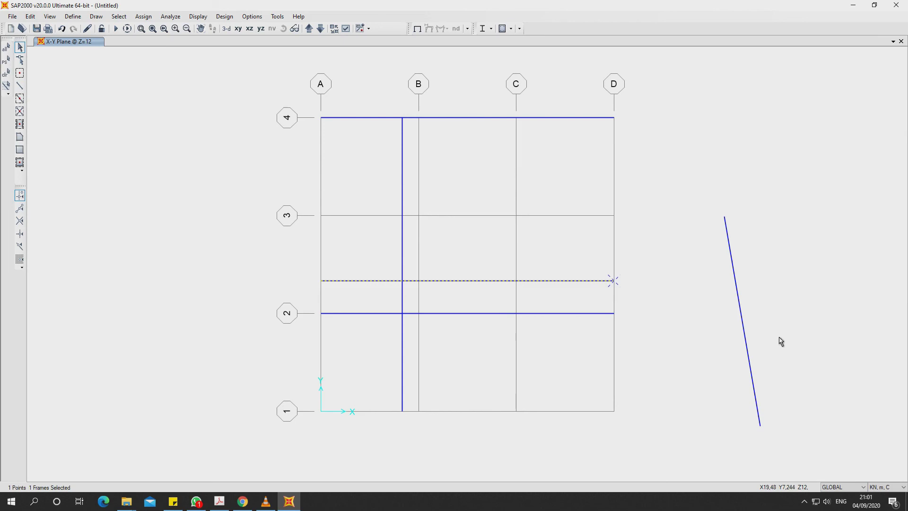
{"action": "left_click_drag", "start_coordinate": [767, 310], "coordinate": [681, 363]}
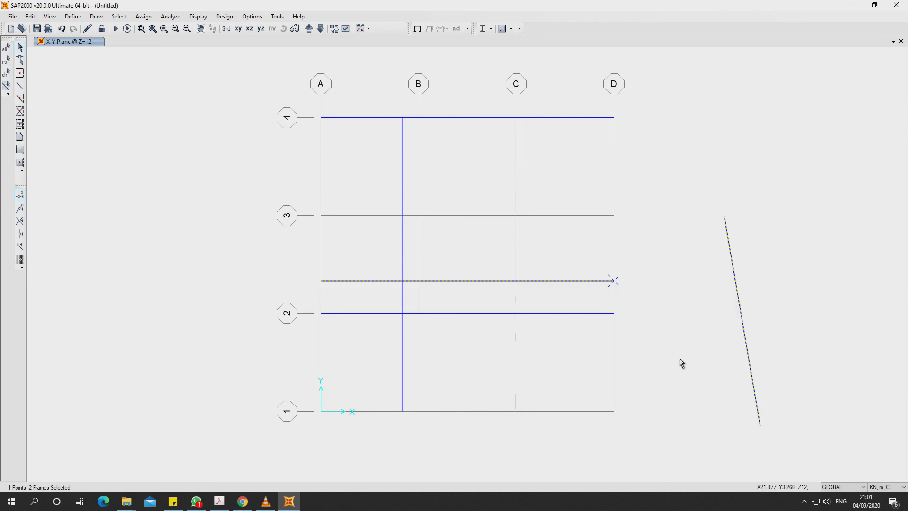
{"action": "left_click", "coordinate": [30, 16]}
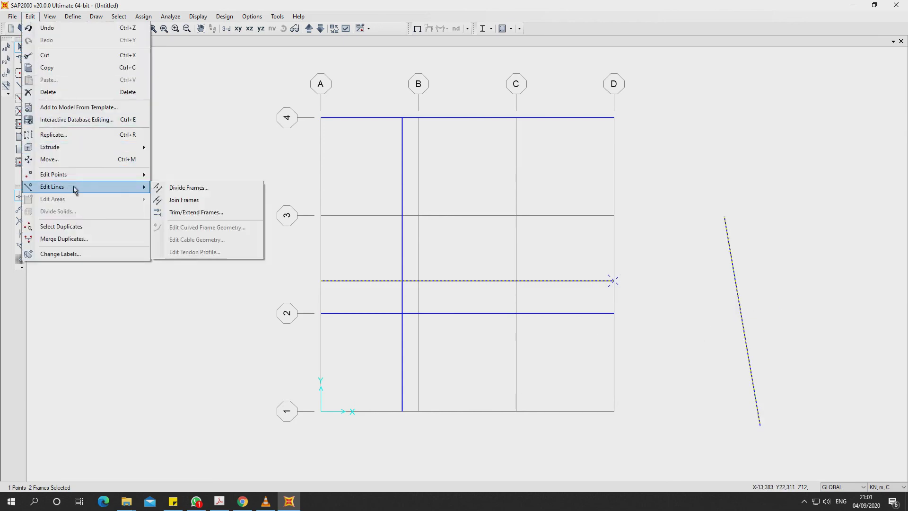
{"action": "mouse_move", "coordinate": [52, 186]}
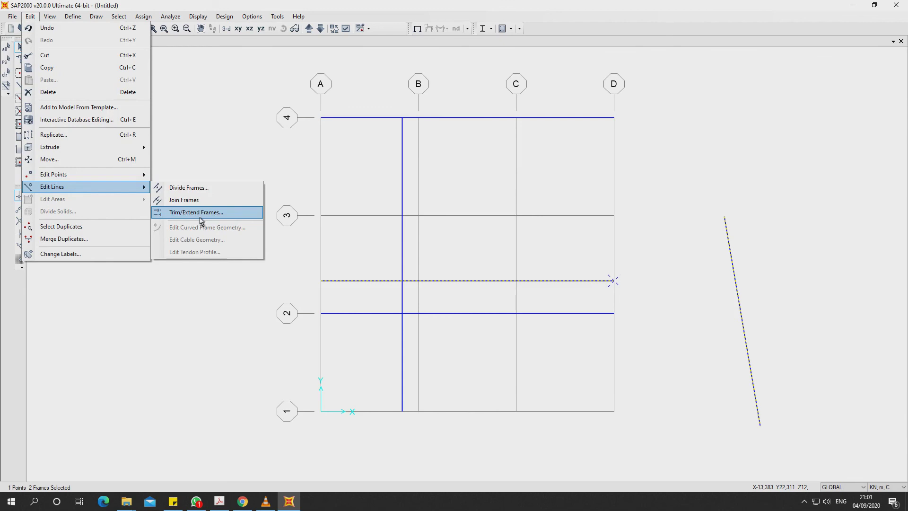
{"action": "left_click", "coordinate": [204, 215]}
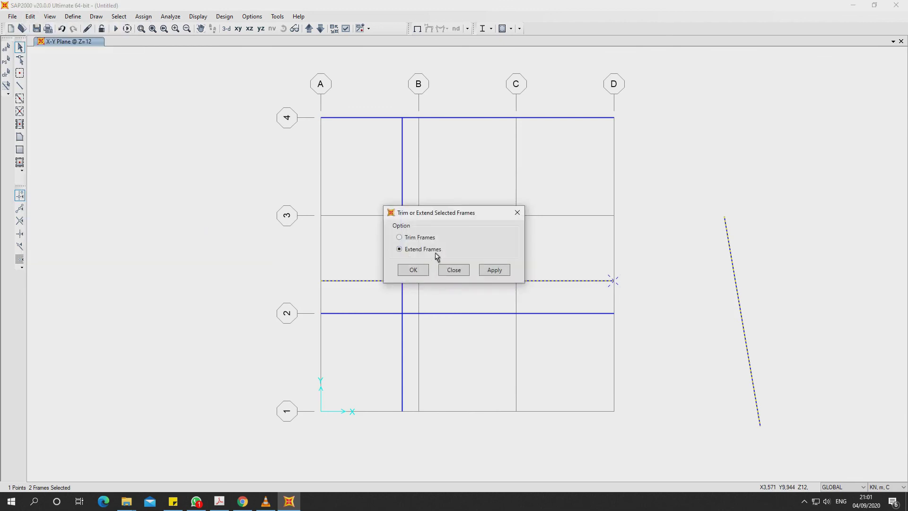
{"action": "left_click", "coordinate": [412, 269]}
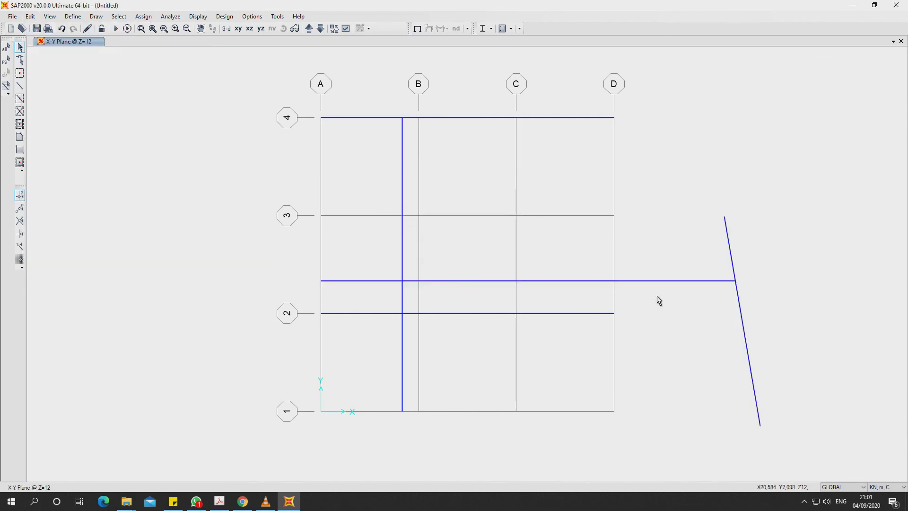
{"action": "left_click_drag", "start_coordinate": [777, 321], "coordinate": [729, 351]}
{"action": "key", "text": "Delete"}
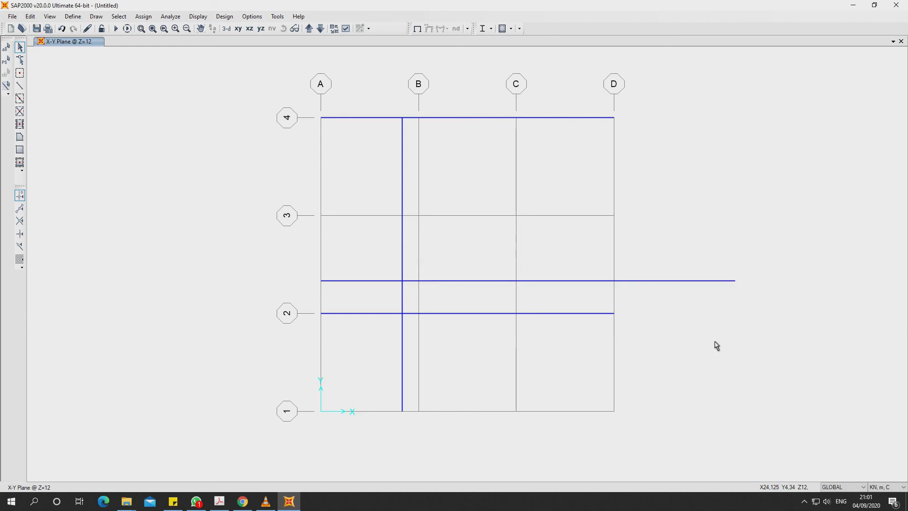